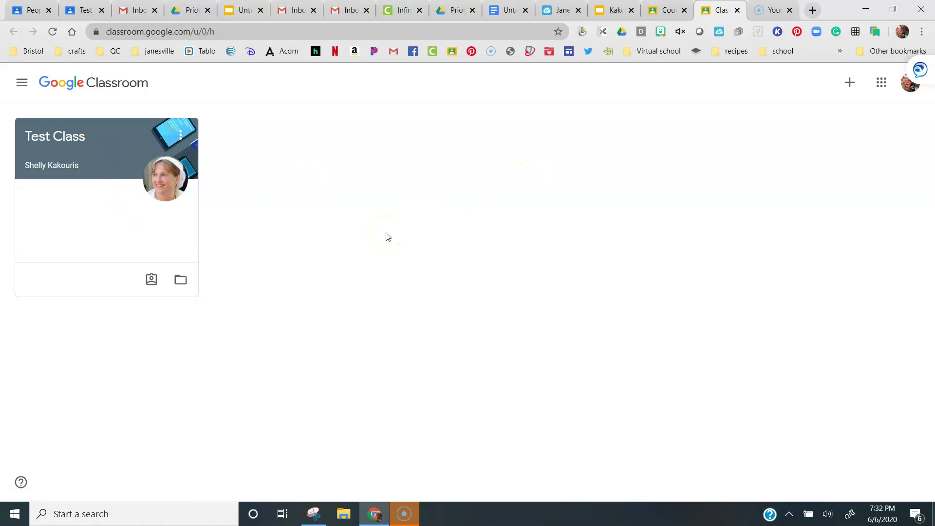
Open Test Class and look over the material, question and assignment posts in its stream
click(50, 143)
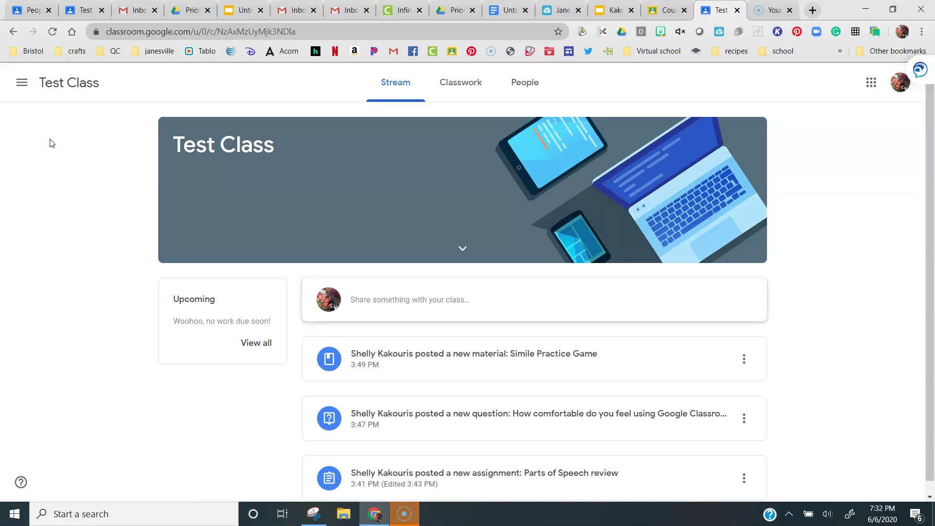
click(47, 153)
scroll(764, 395, down, 1)
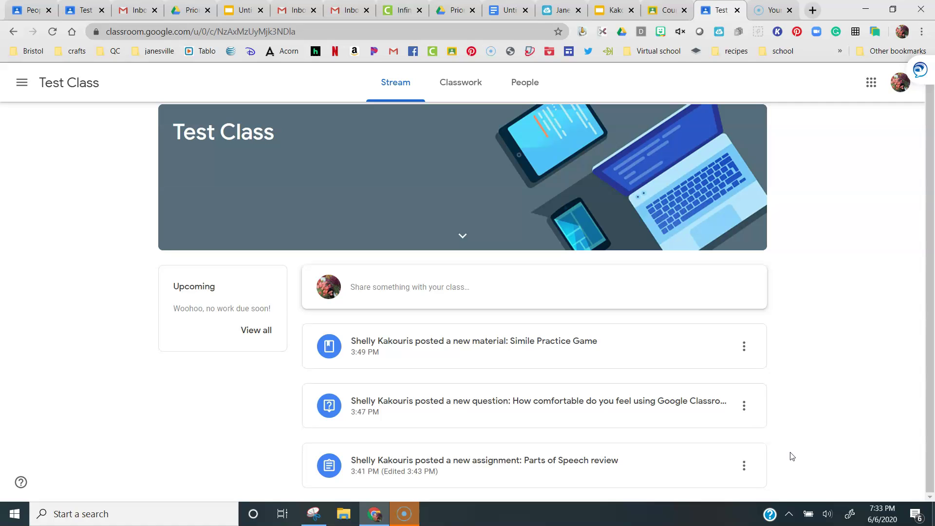
click(691, 459)
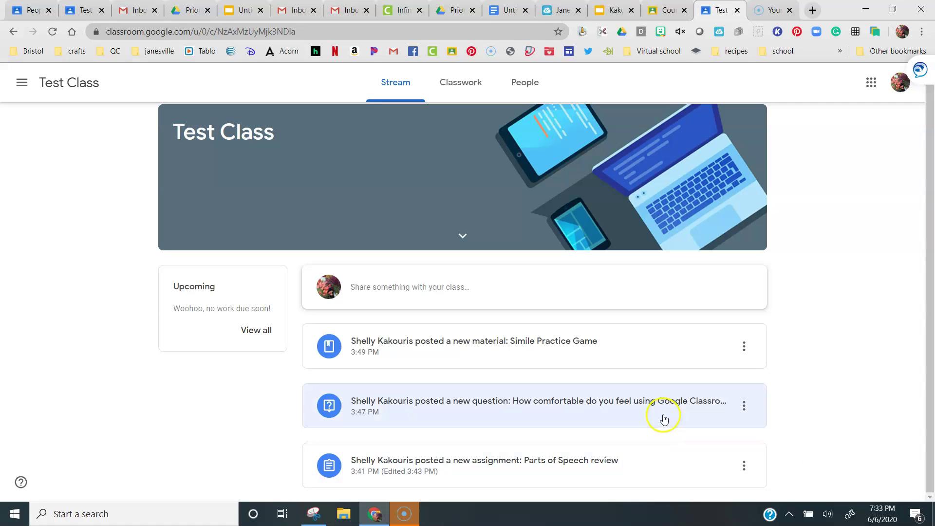
click(649, 372)
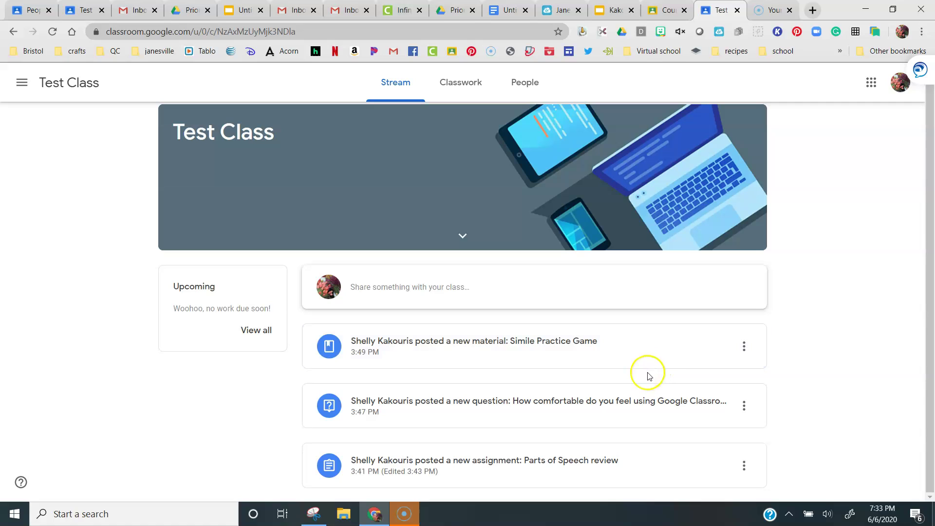
click(542, 414)
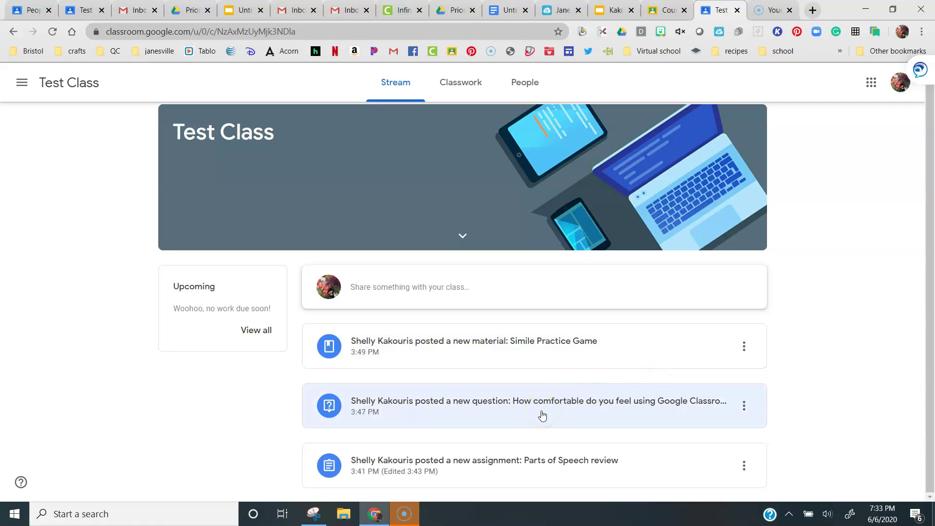
click(350, 427)
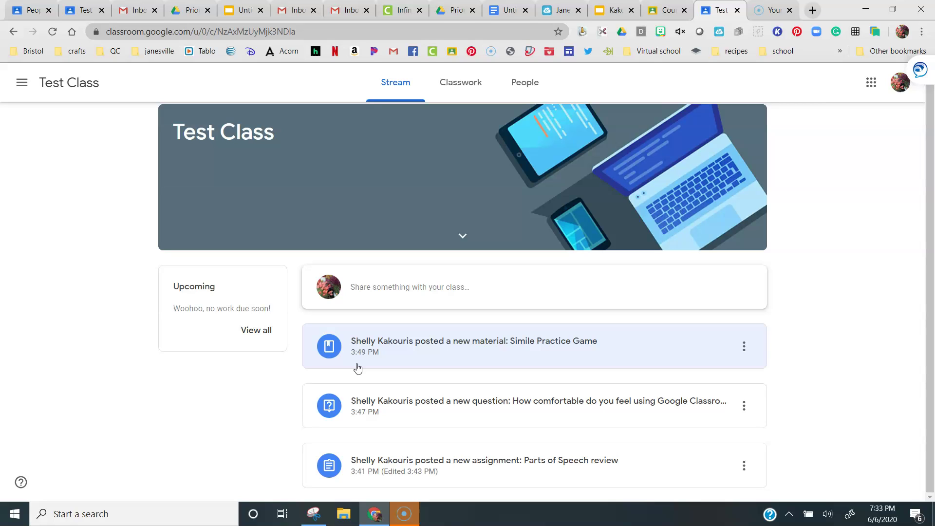
click(361, 215)
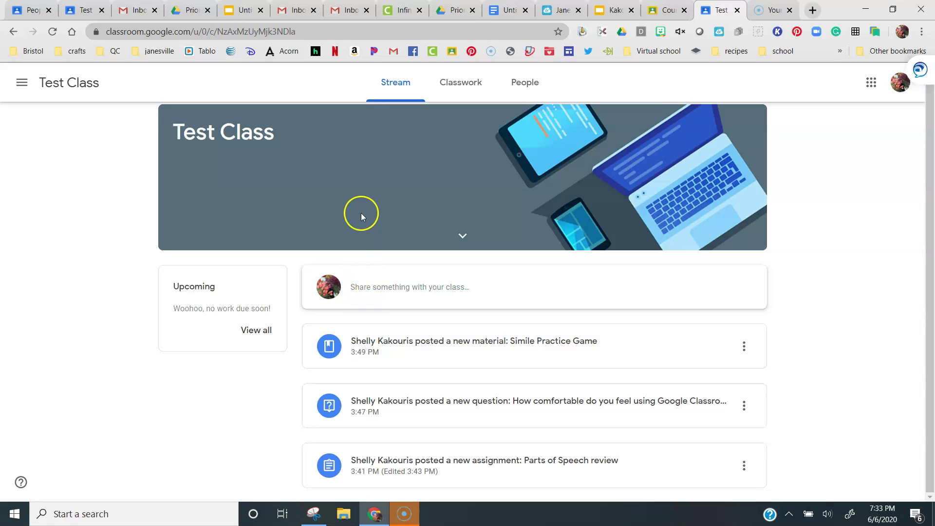
Browse the class's Classwork by topic, viewing Q1 Week 2 and returning to all topics
click(461, 92)
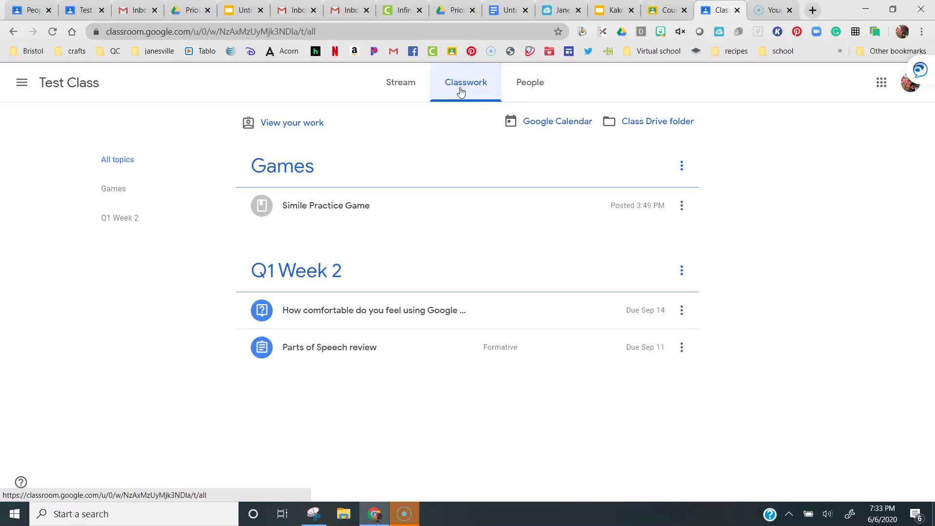
click(465, 87)
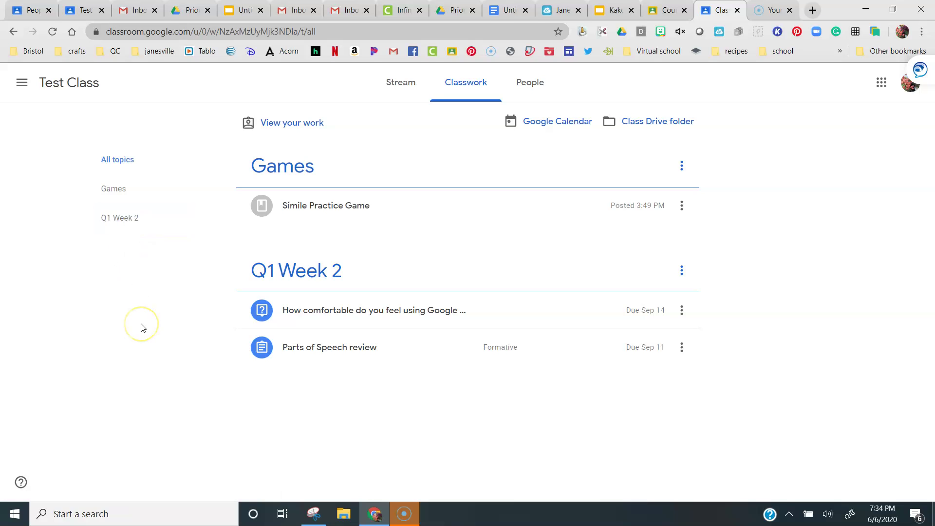
click(188, 202)
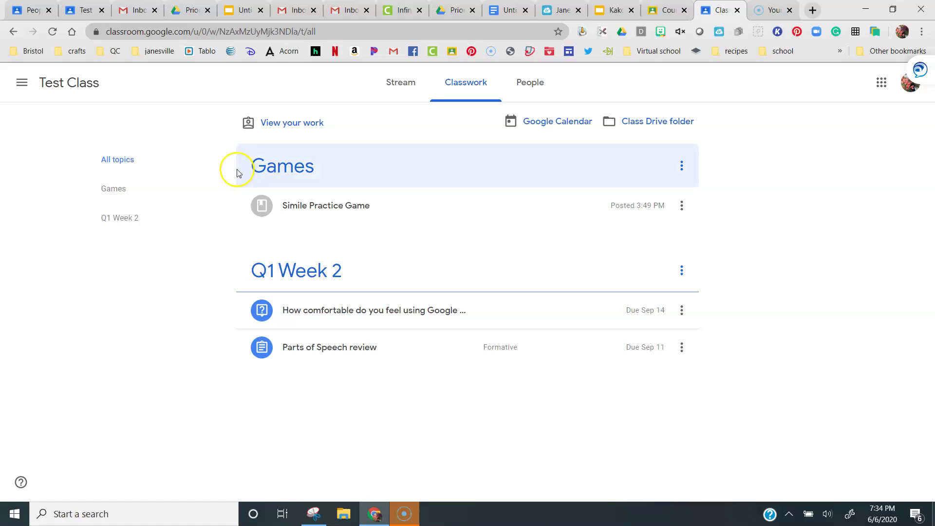
click(195, 198)
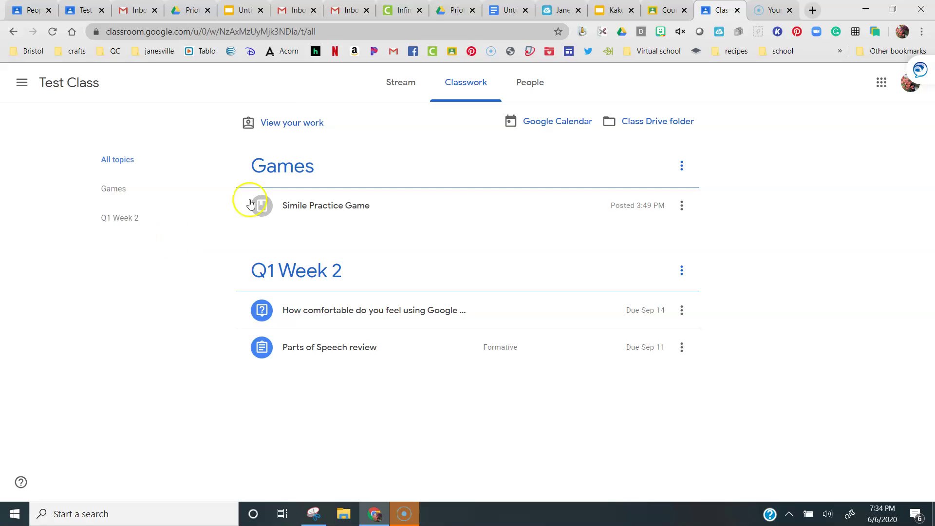
click(130, 231)
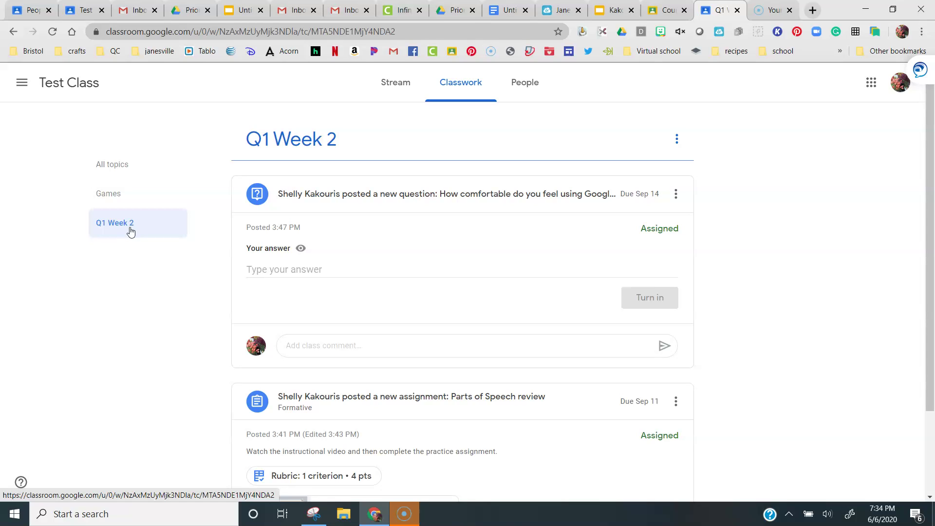
click(113, 165)
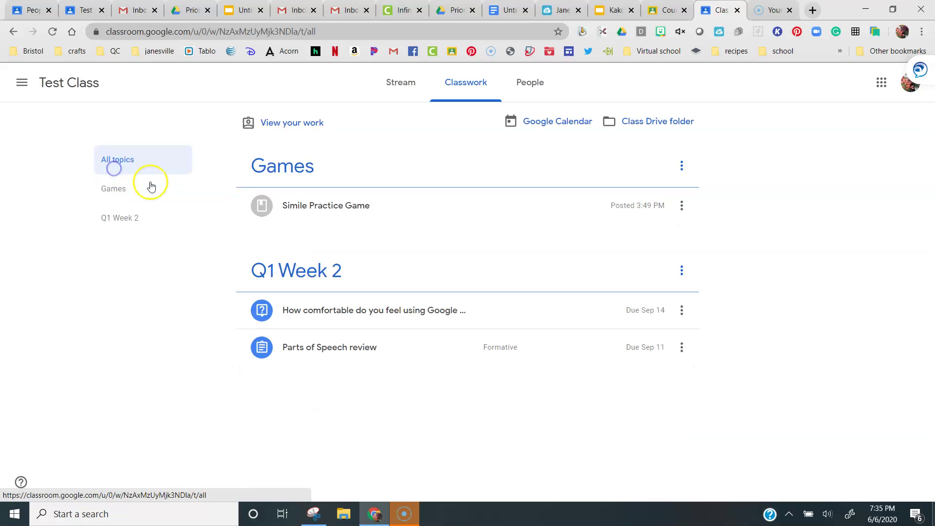
View the student's own work list, expand the Parts of Speech review entry, and return to Classwork
click(284, 125)
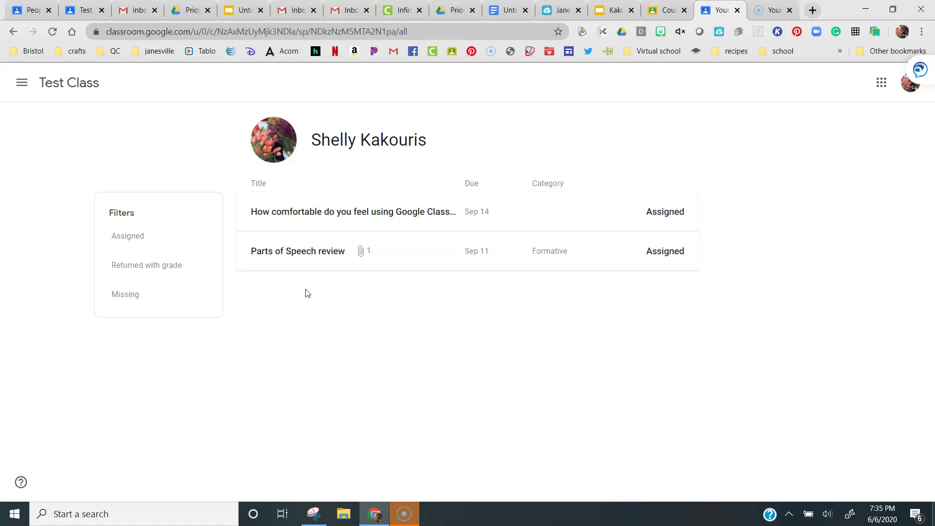
click(302, 259)
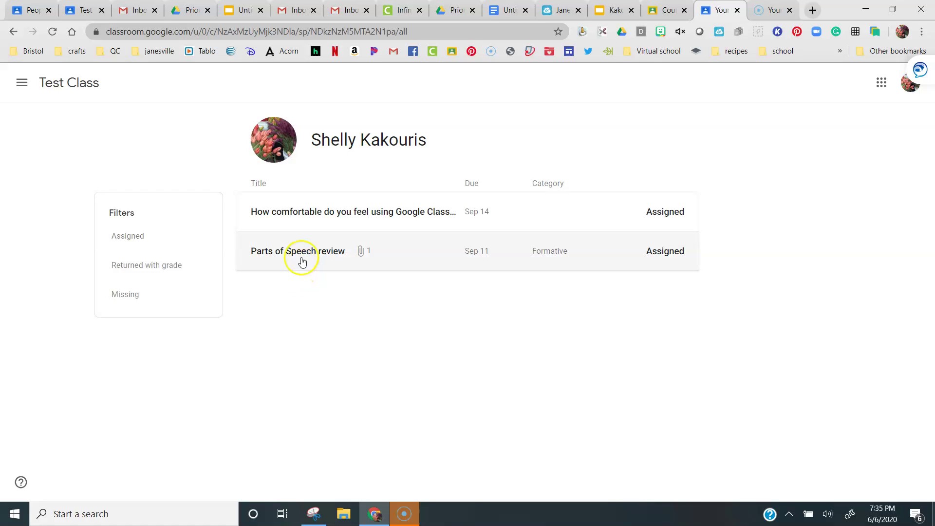
click(301, 216)
click(294, 252)
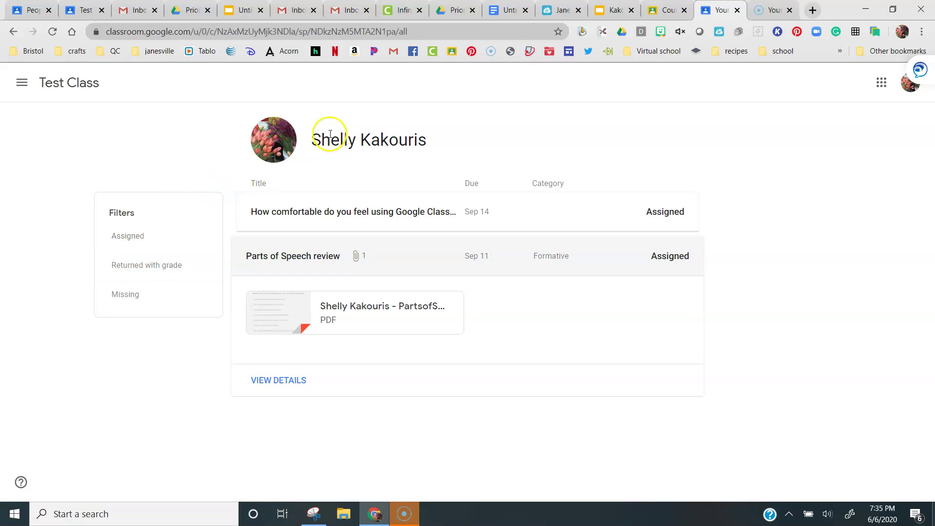
click(11, 33)
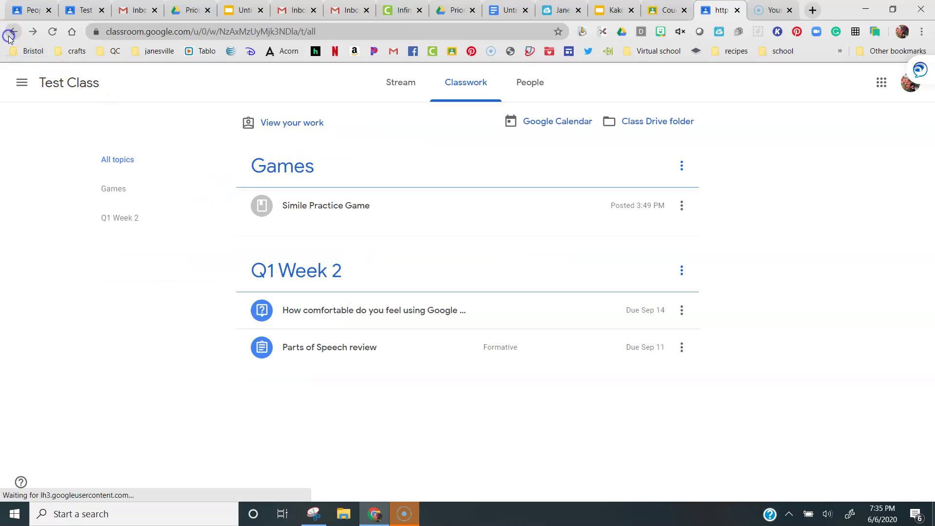
Open the full details of the Parts of Speech review assignment and dismiss the private comments tip
click(296, 283)
click(338, 400)
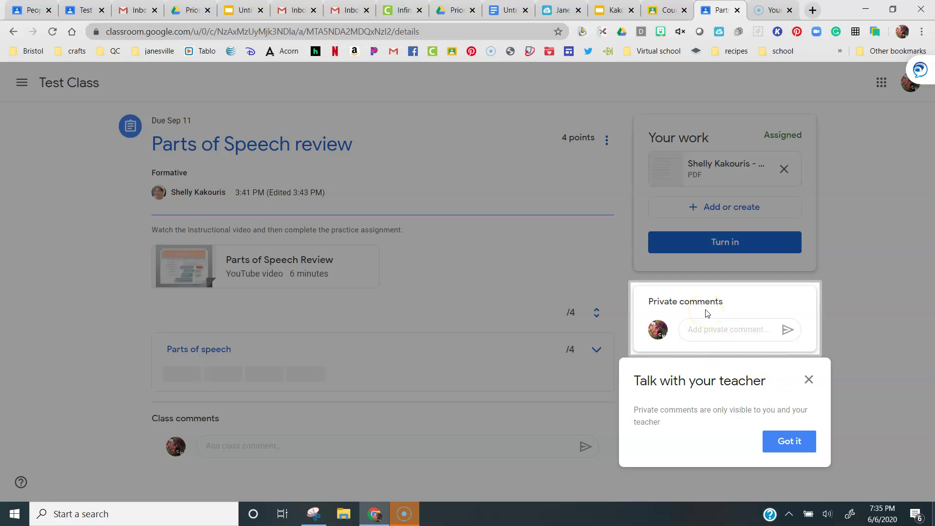
click(809, 384)
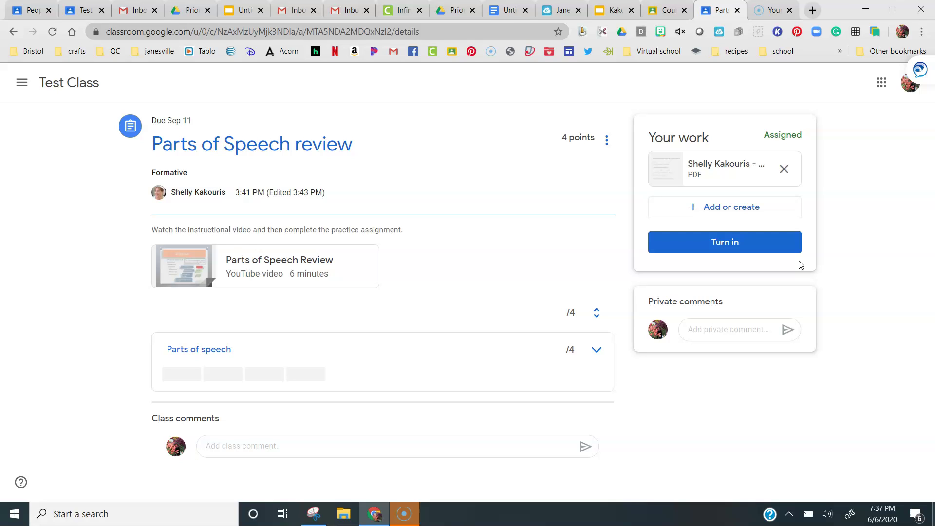
click(817, 266)
Look over the options for adding or creating work on the Parts of Speech review, closing them without attaching anything
click(732, 212)
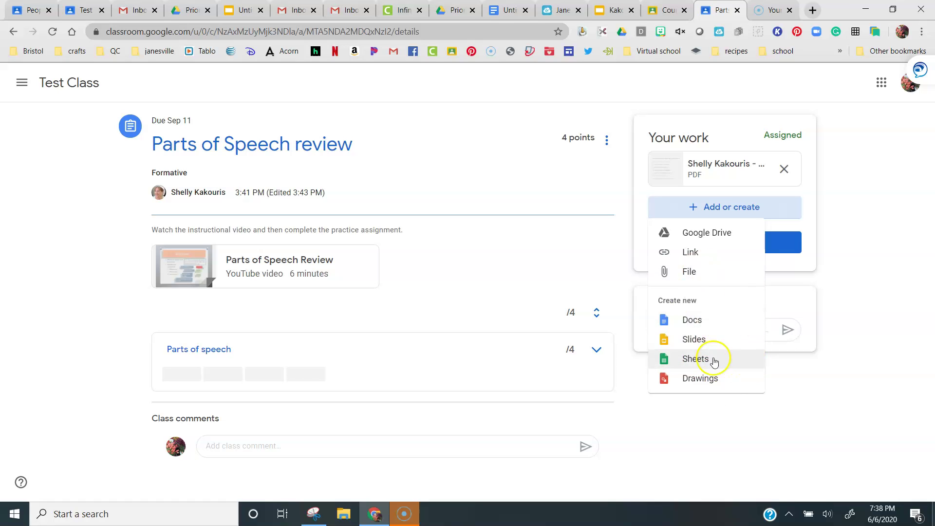
click(715, 237)
click(838, 314)
click(817, 291)
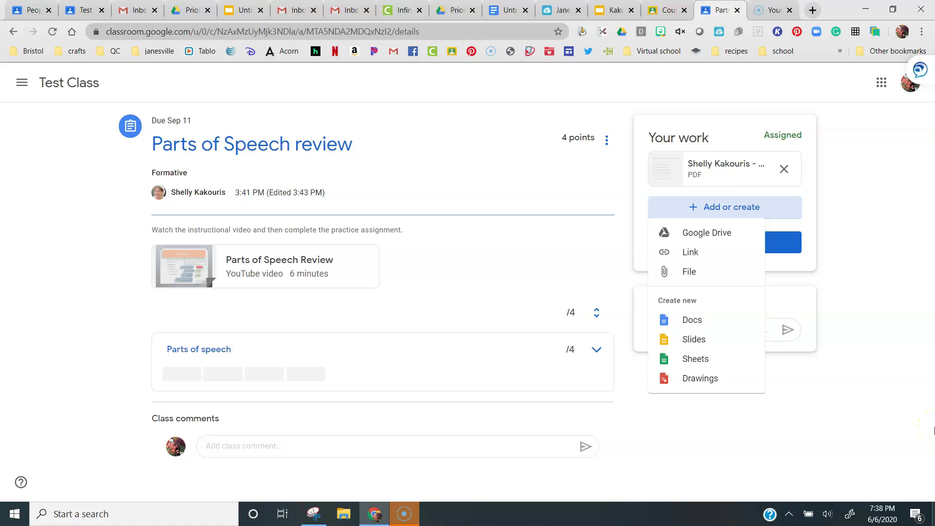
click(934, 430)
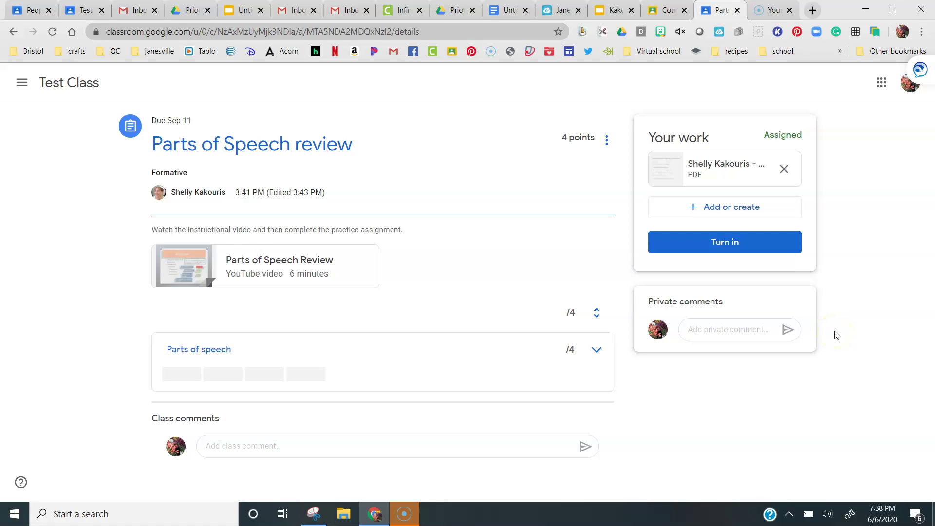
Leave the assignment and return to Test Class's Classwork listing
click(73, 84)
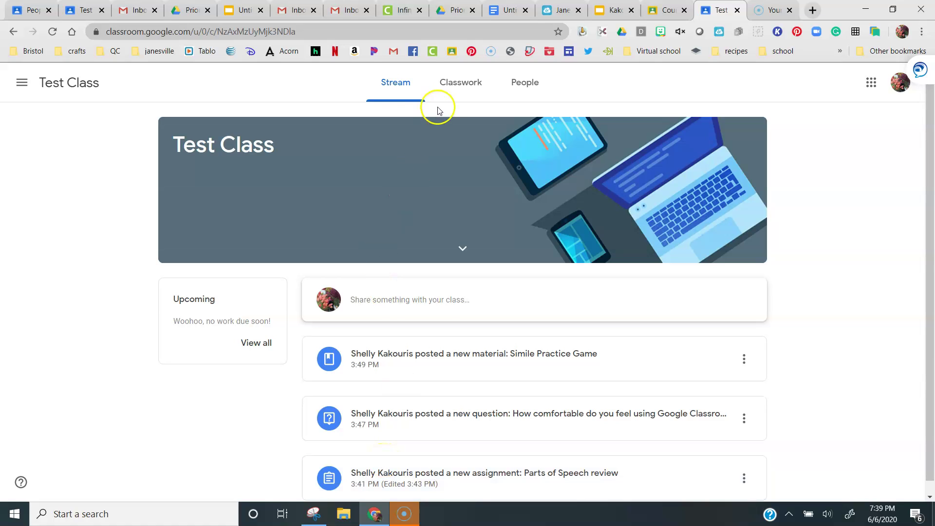
click(460, 92)
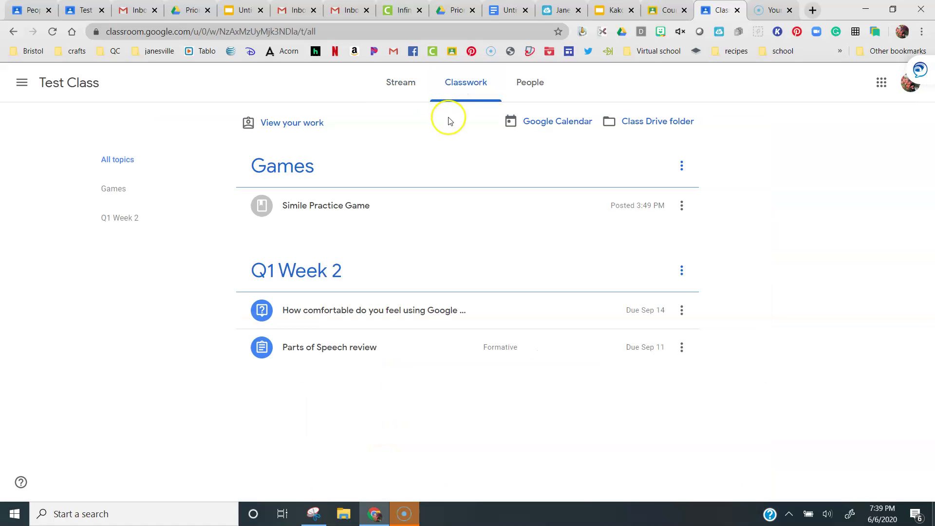